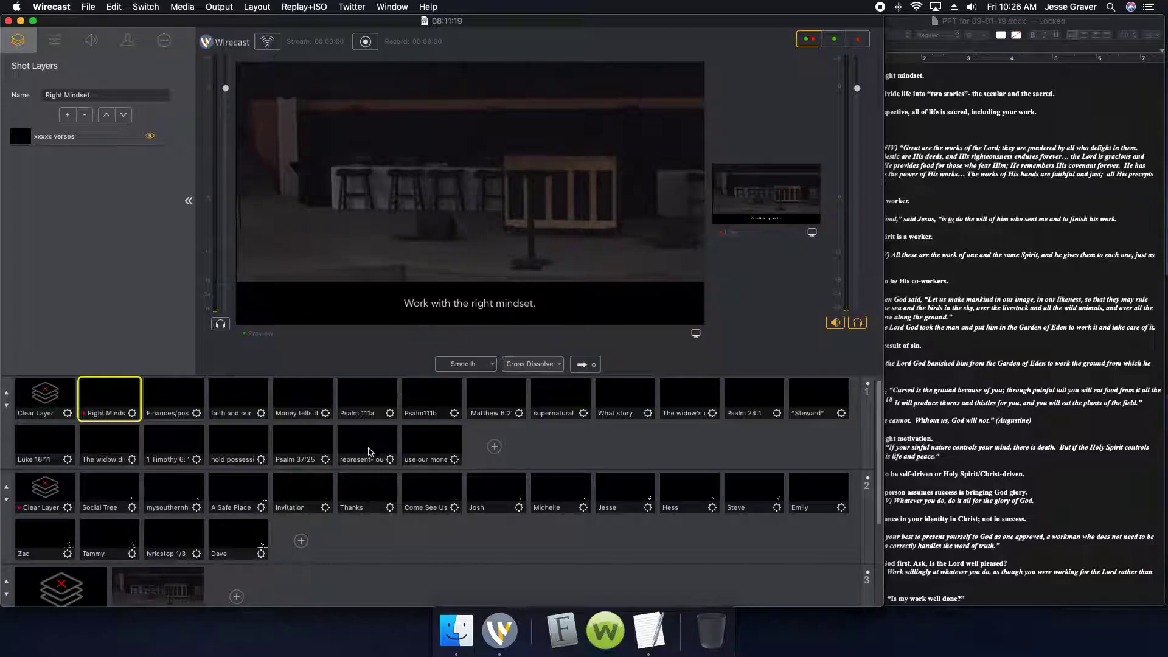
Preview the Psalm 37:25, hold possessions loosely, represent- our hearts, use our money well and Right Mindset shots to compare their text banners
click(287, 441)
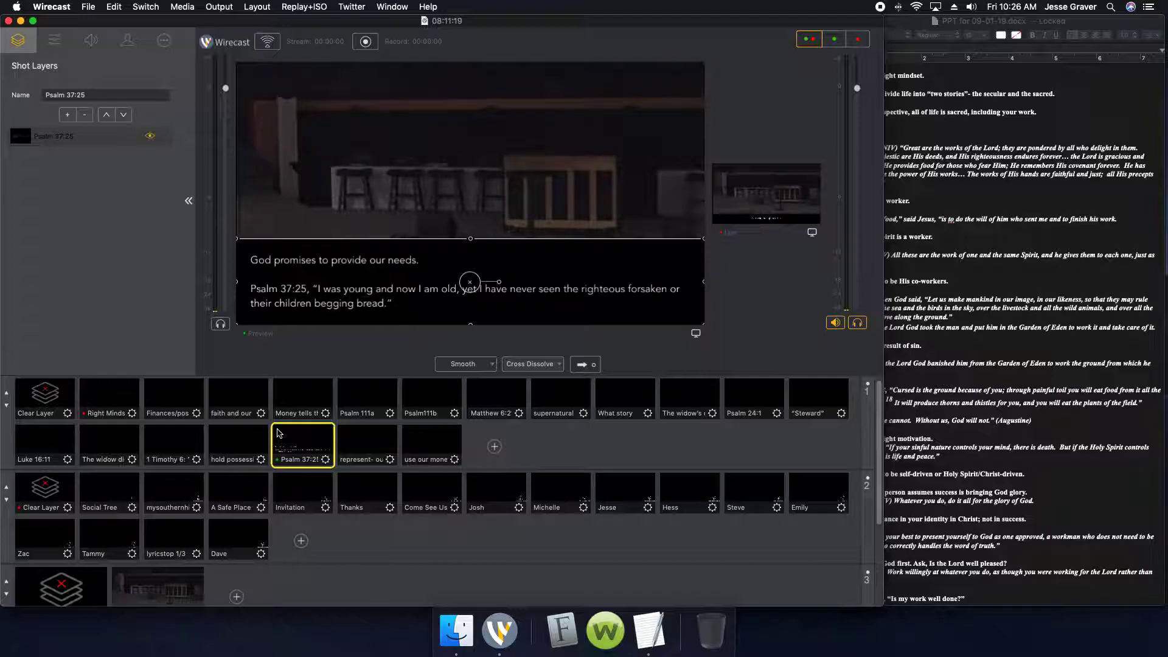
click(256, 438)
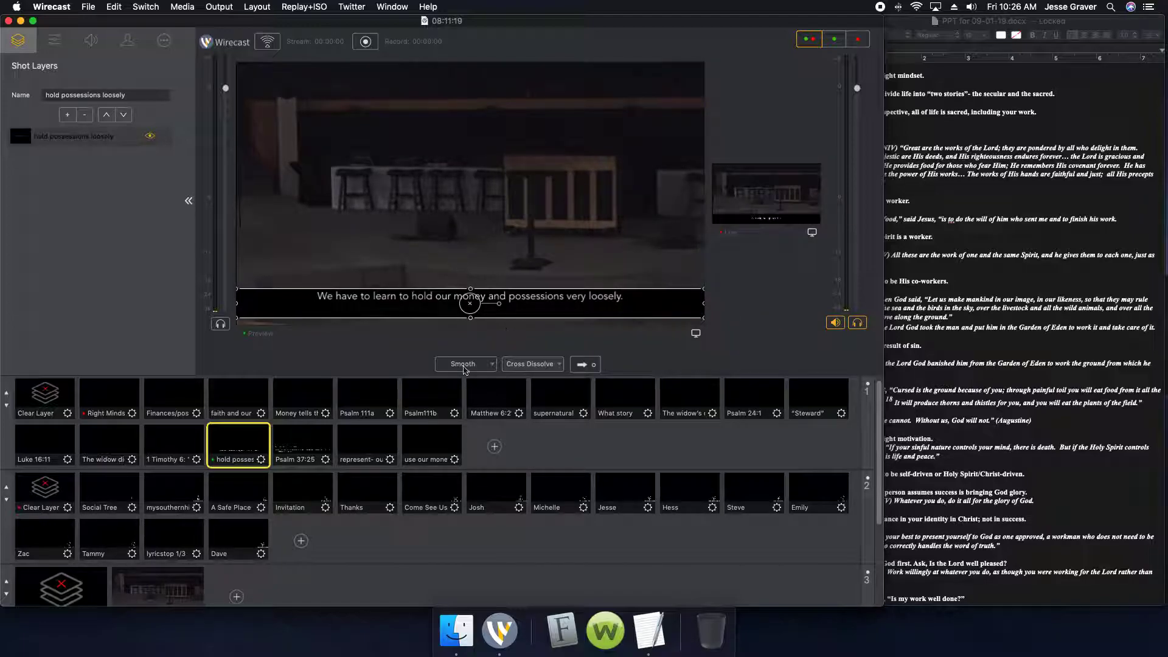
click(390, 444)
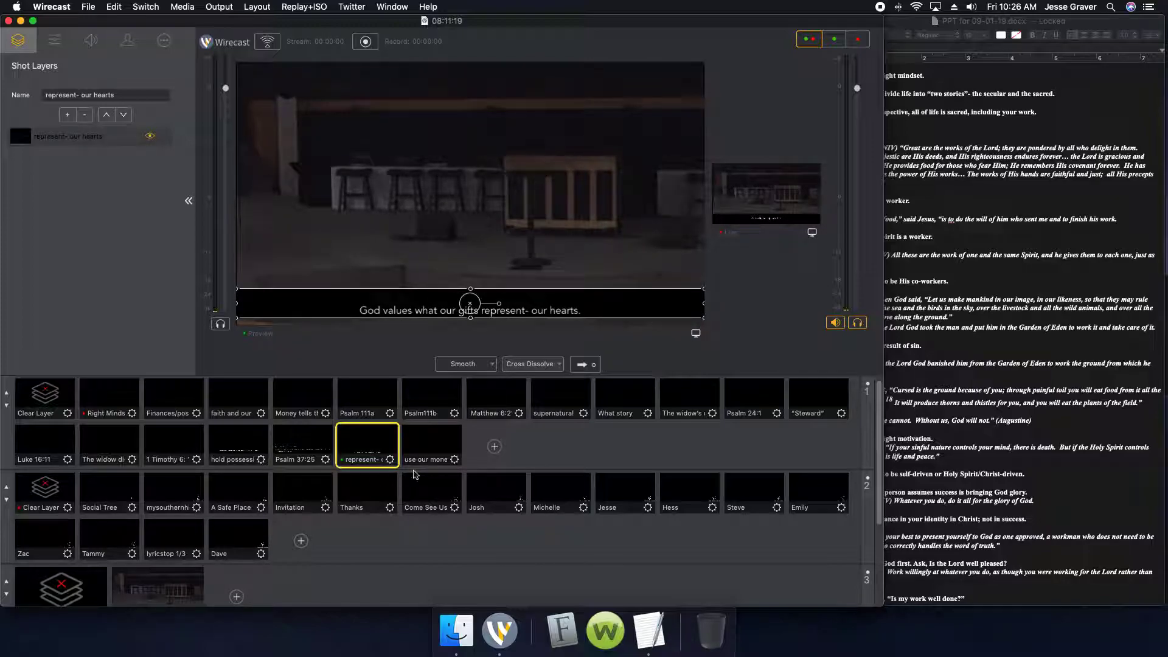
click(430, 444)
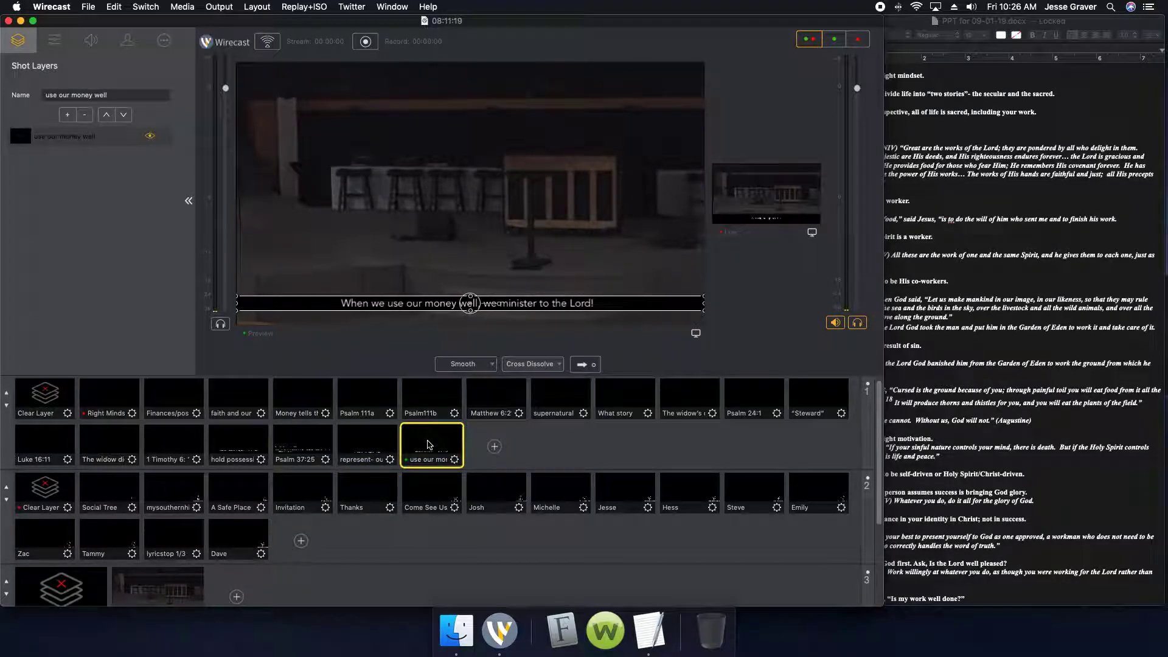
click(112, 402)
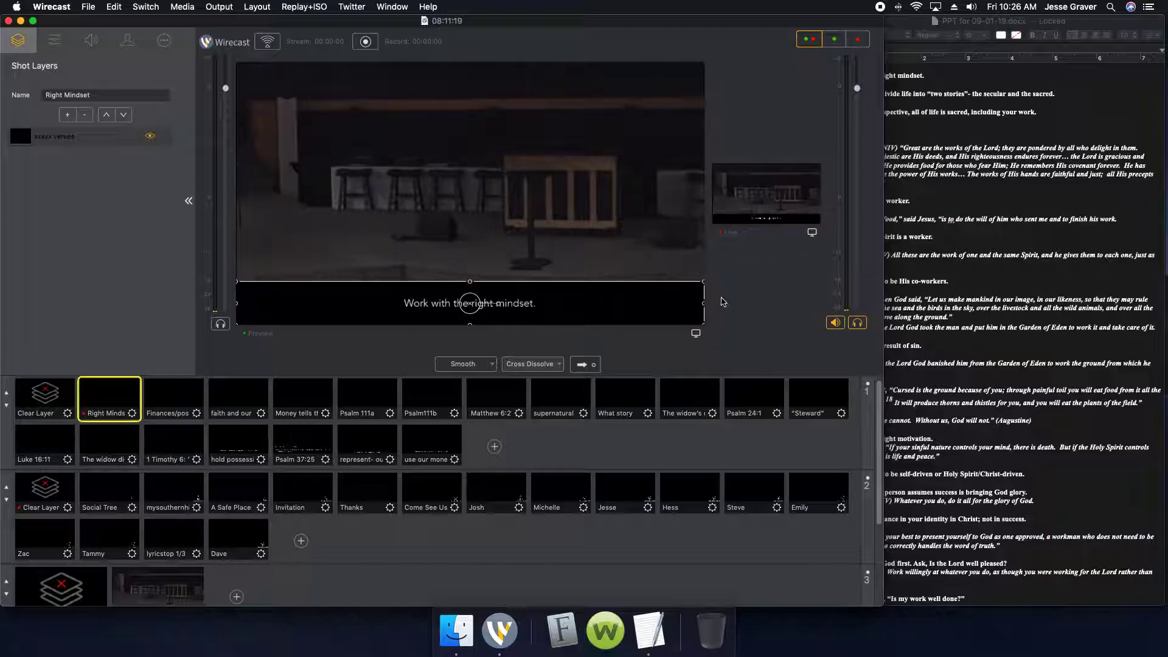
Try the live view as the larger pane, restore the larger preview, and stretch the Right Mindset text banner slightly beyond the frame's sides
drag(707, 206, 331, 240)
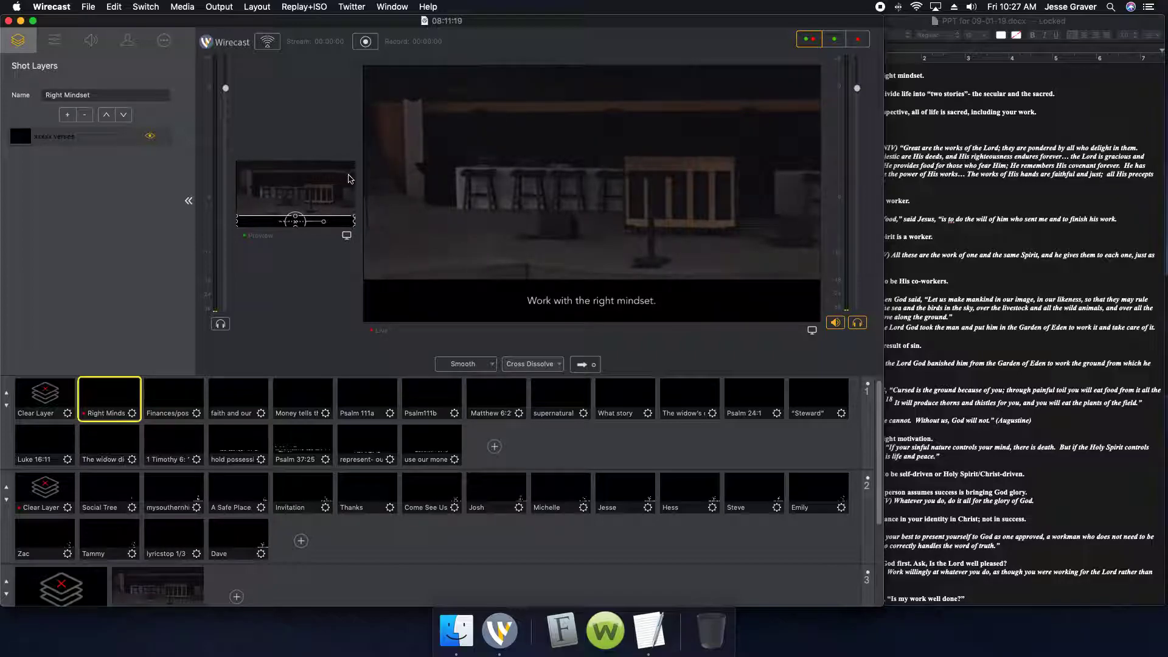
drag(359, 182, 696, 262)
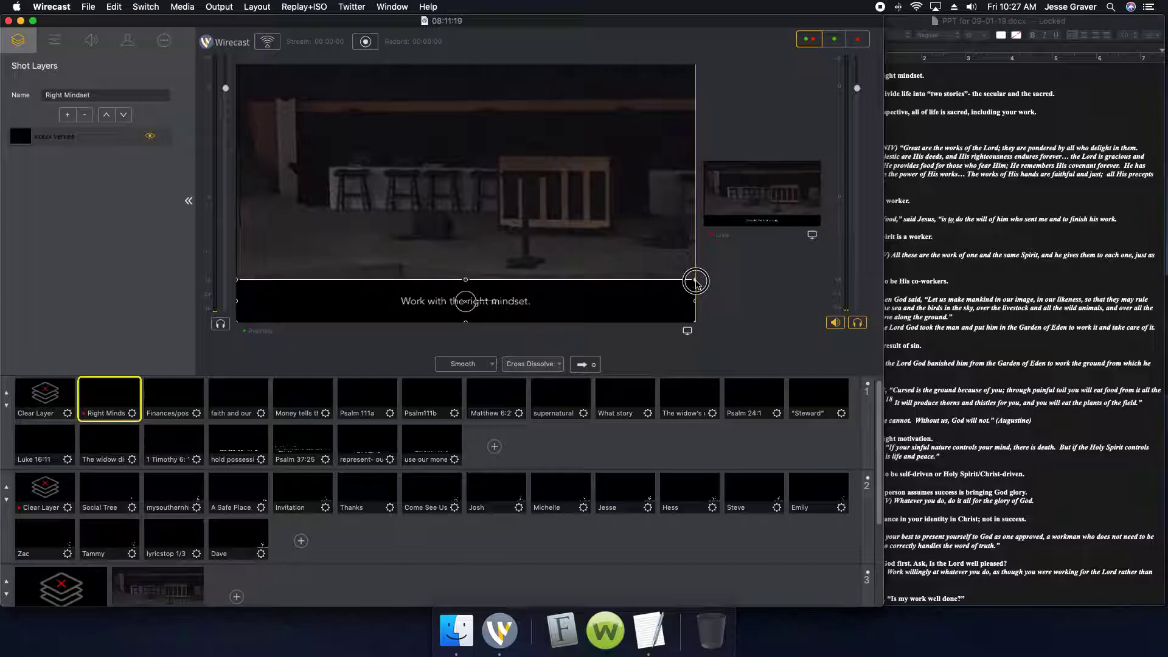
drag(697, 283, 704, 282)
drag(609, 295, 605, 296)
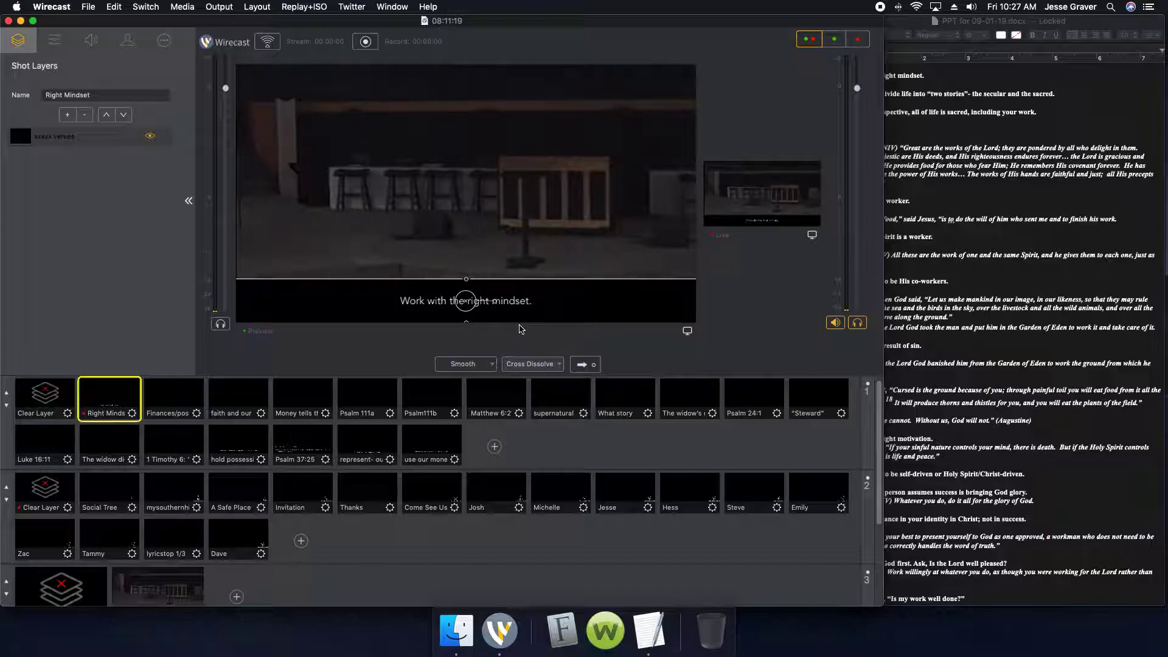
Check banner widths and placement in the use our money well, represent- our hearts, Psalm 37:25, Right Mindset and Finances/possessions shots
click(446, 440)
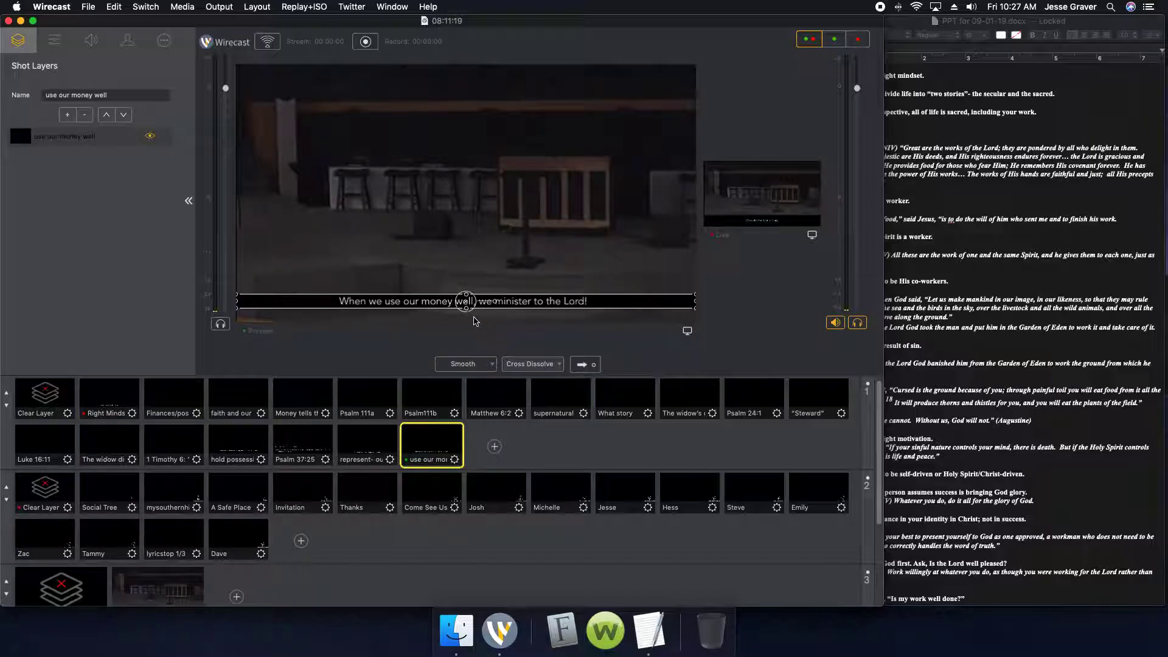
key(Left)
key(Left)
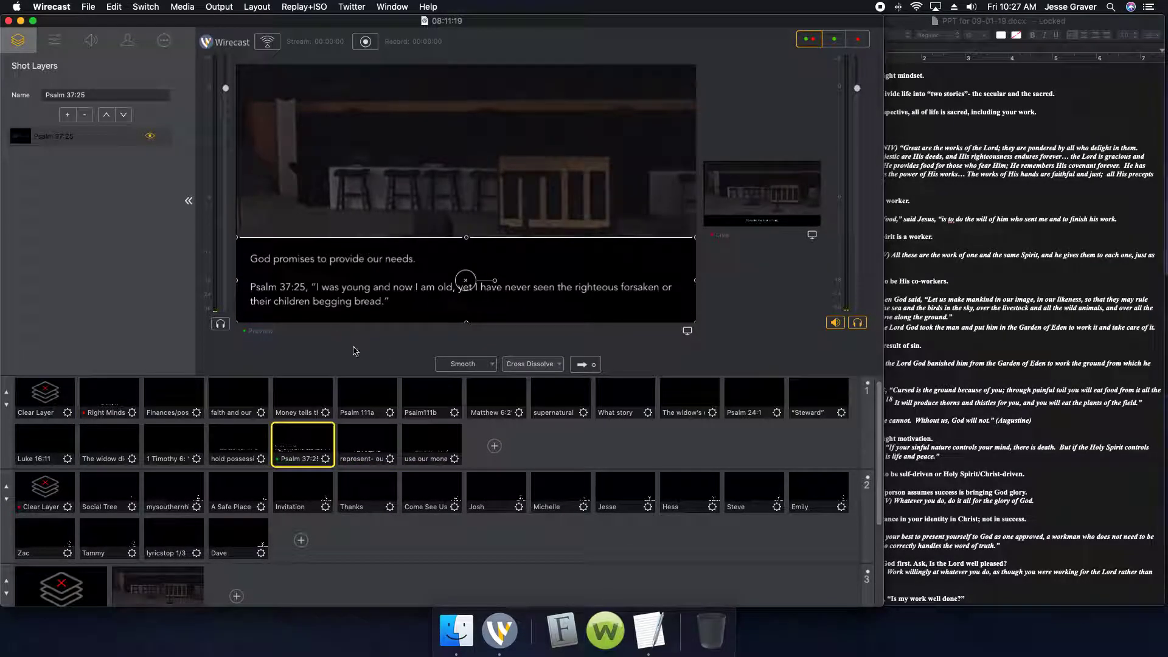
click(101, 394)
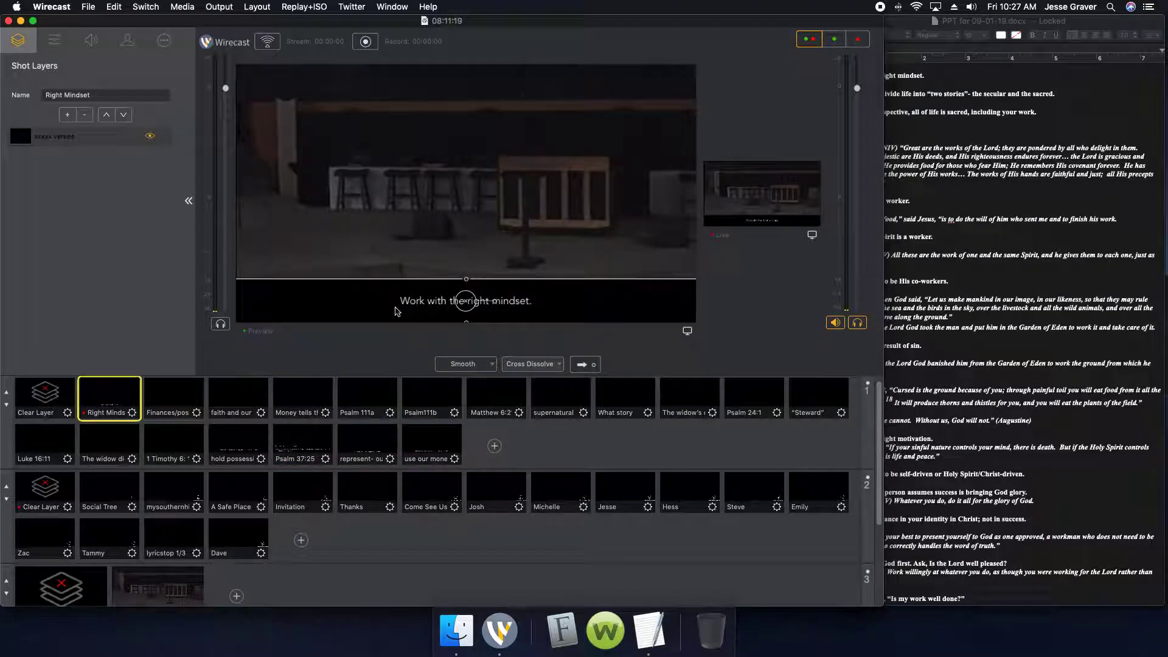
click(171, 398)
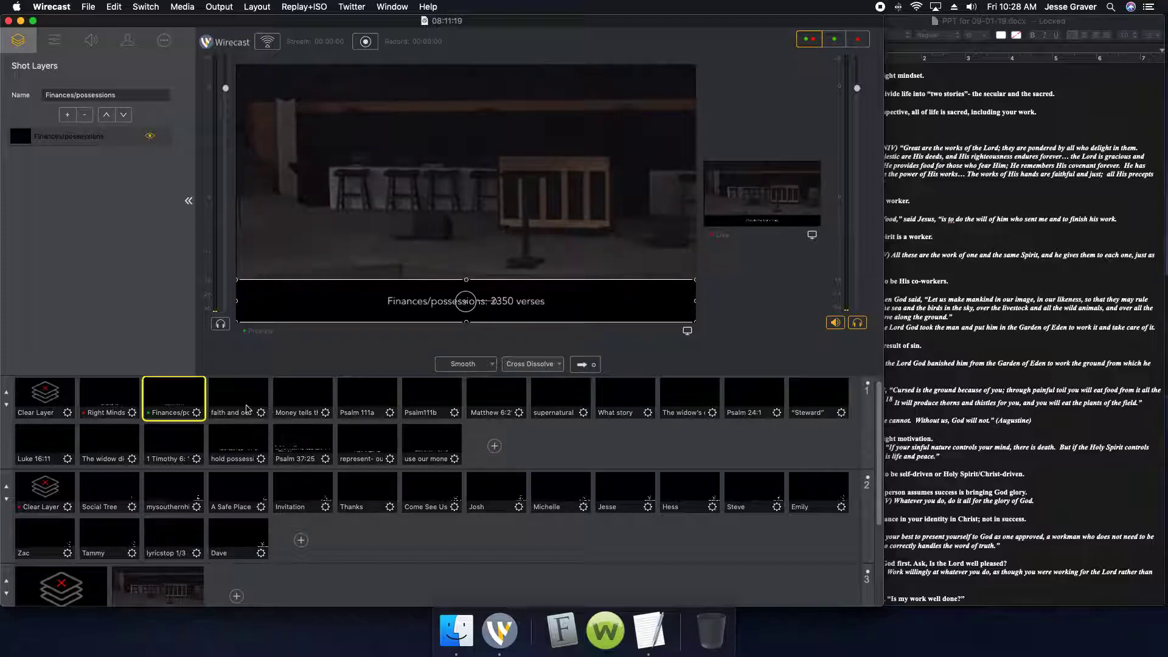
Highlight the Psalm 111: 2-7 passage in the TextEdit notes and compare it with the Psalm 111a and Psalm111b shots in Wirecast
click(954, 288)
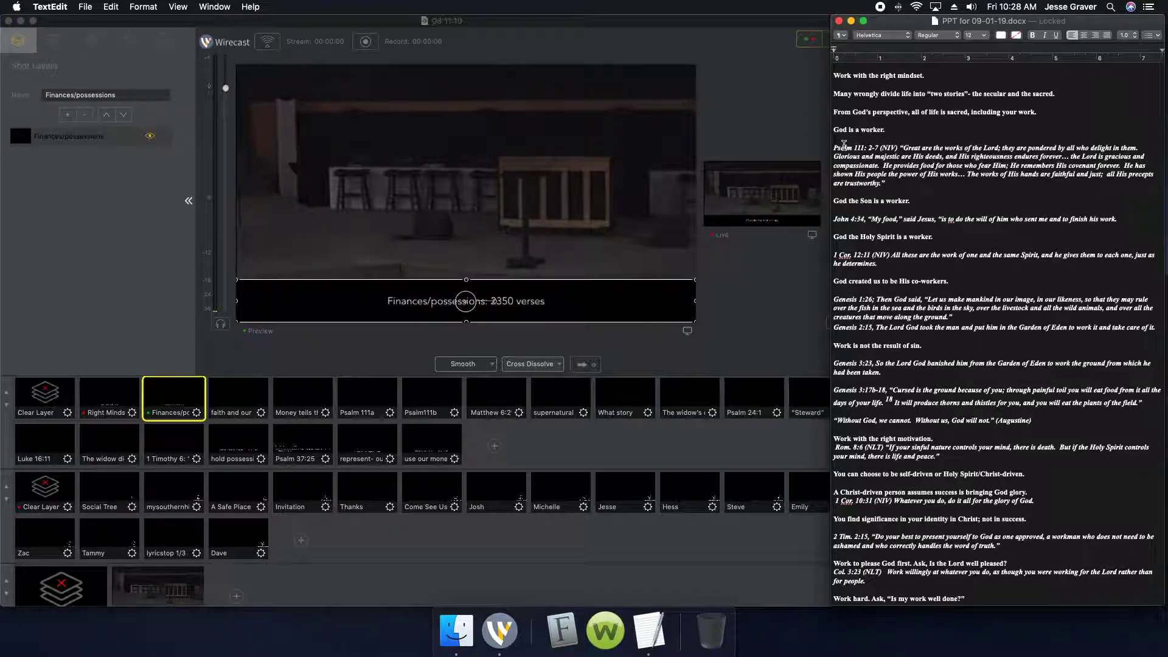
drag(833, 148, 953, 187)
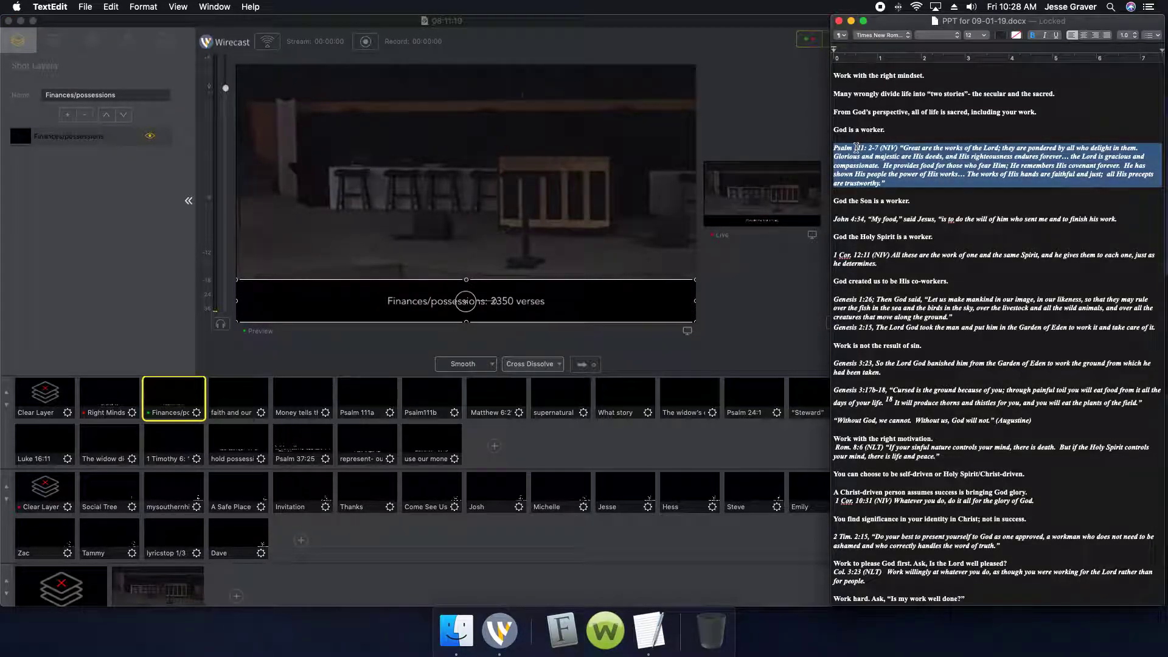
click(380, 403)
click(380, 403)
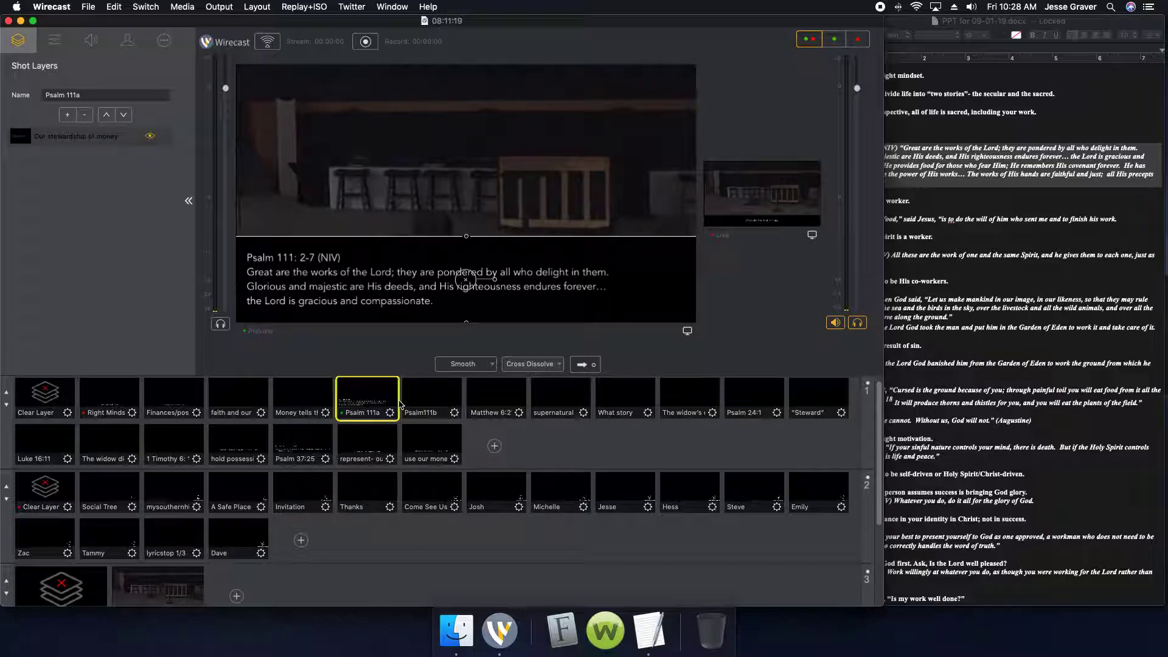
click(423, 398)
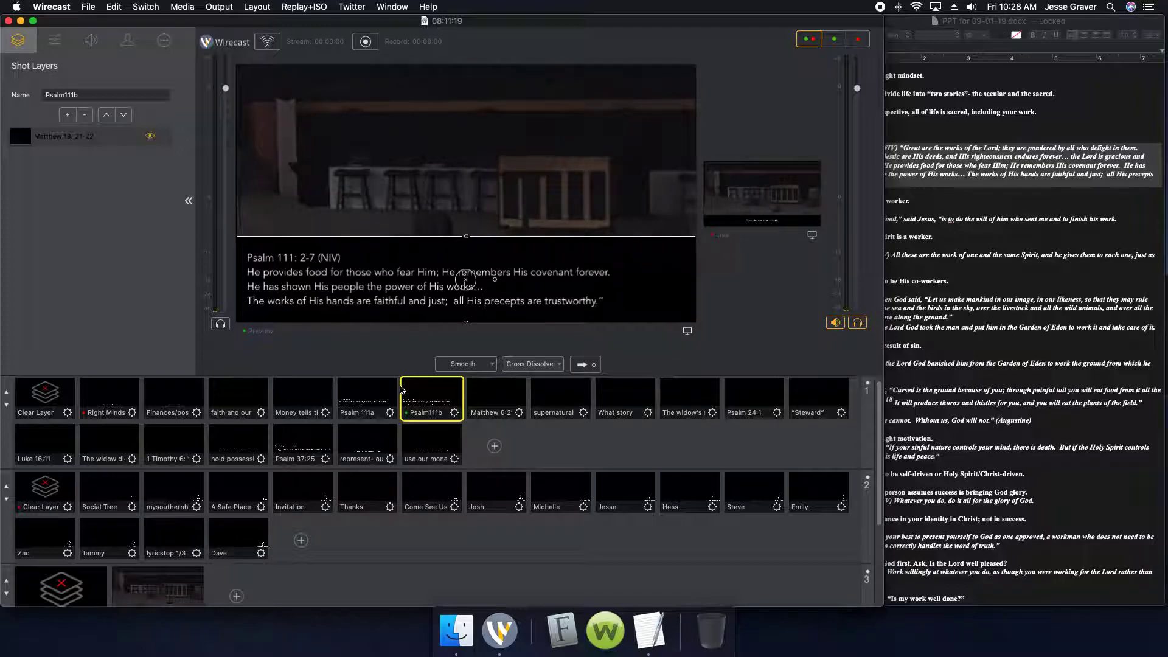
click(380, 392)
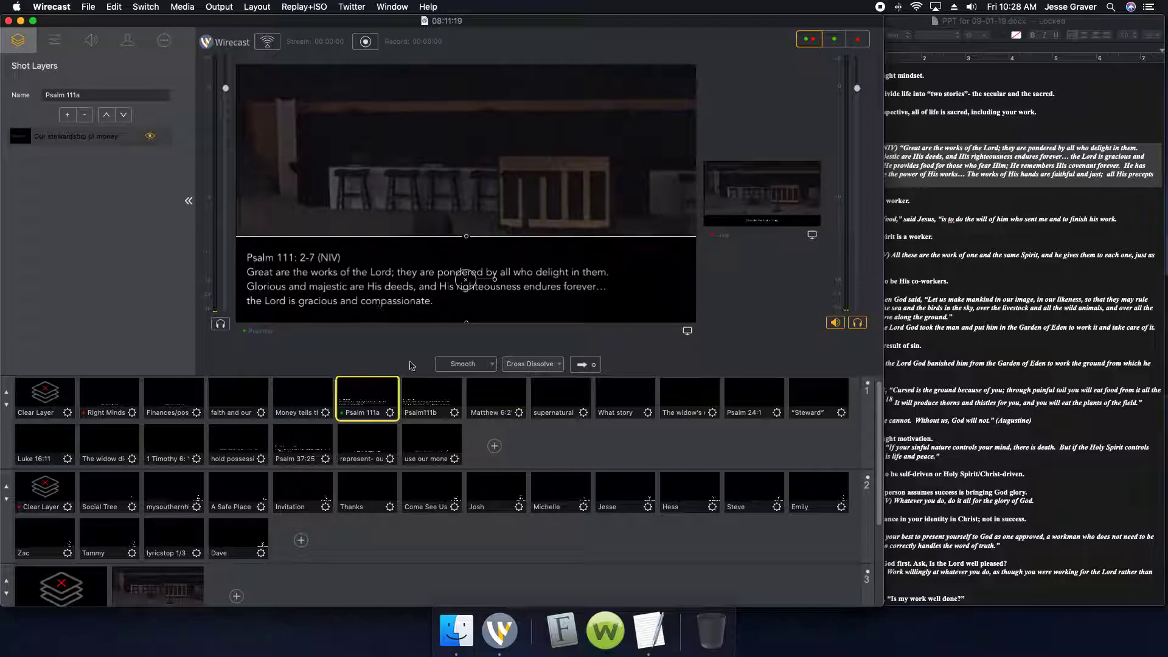
click(415, 387)
click(357, 395)
click(445, 399)
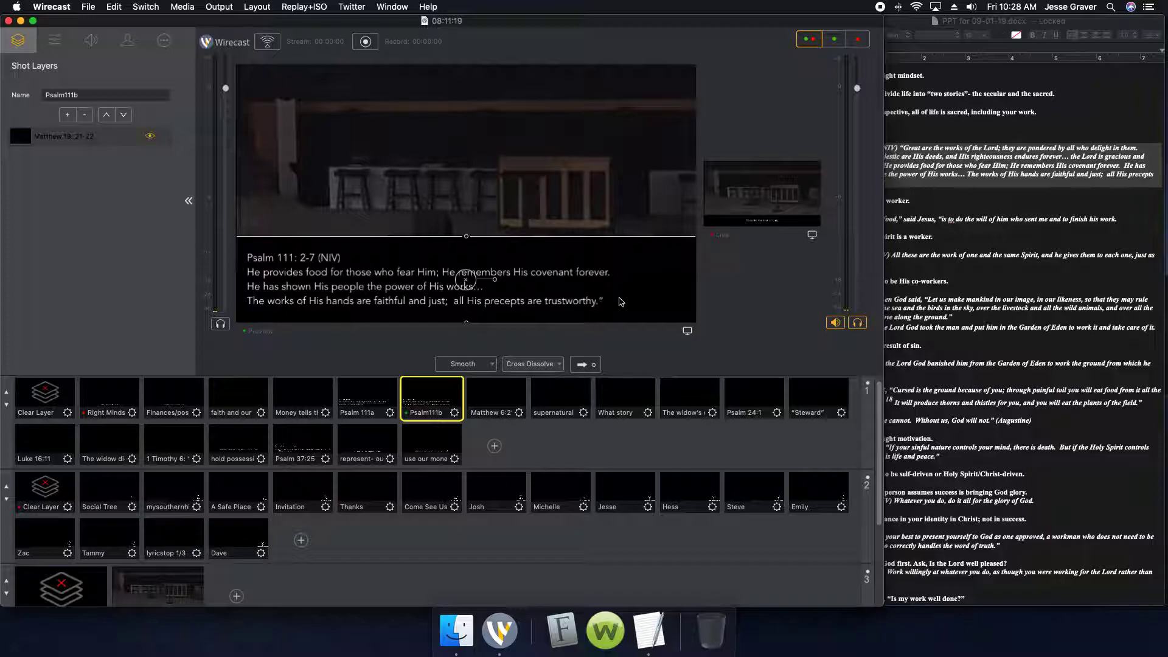
click(363, 396)
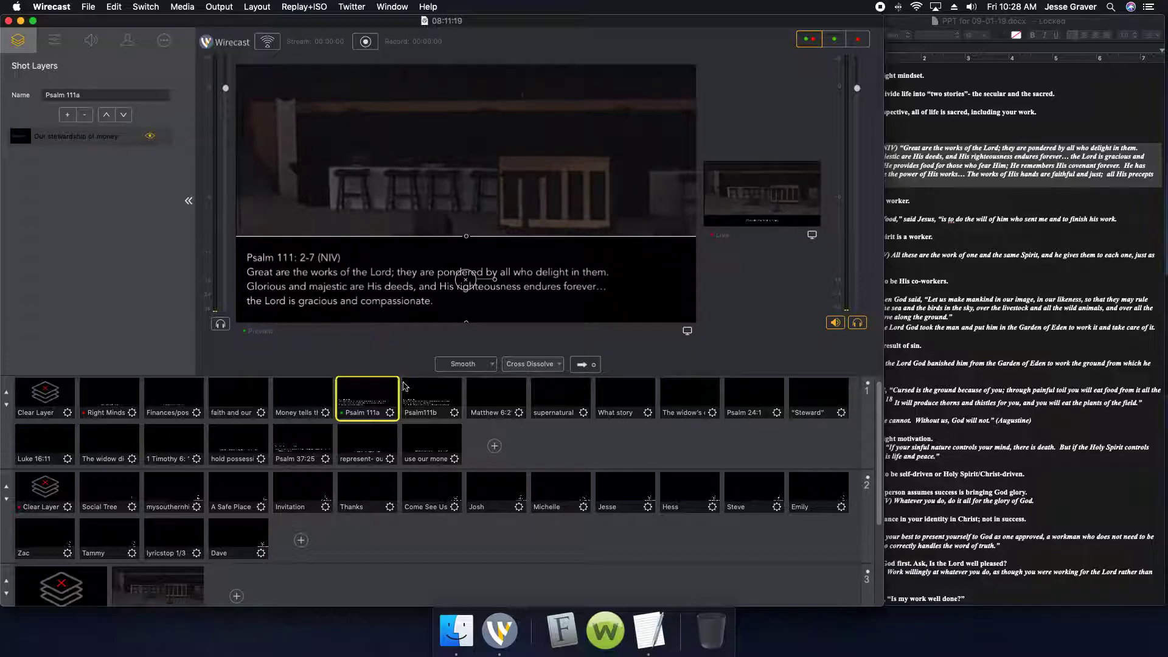
Remove the closing quotation mark and the extra space before "all His precepts" from the Psalm111b shot's text
click(430, 399)
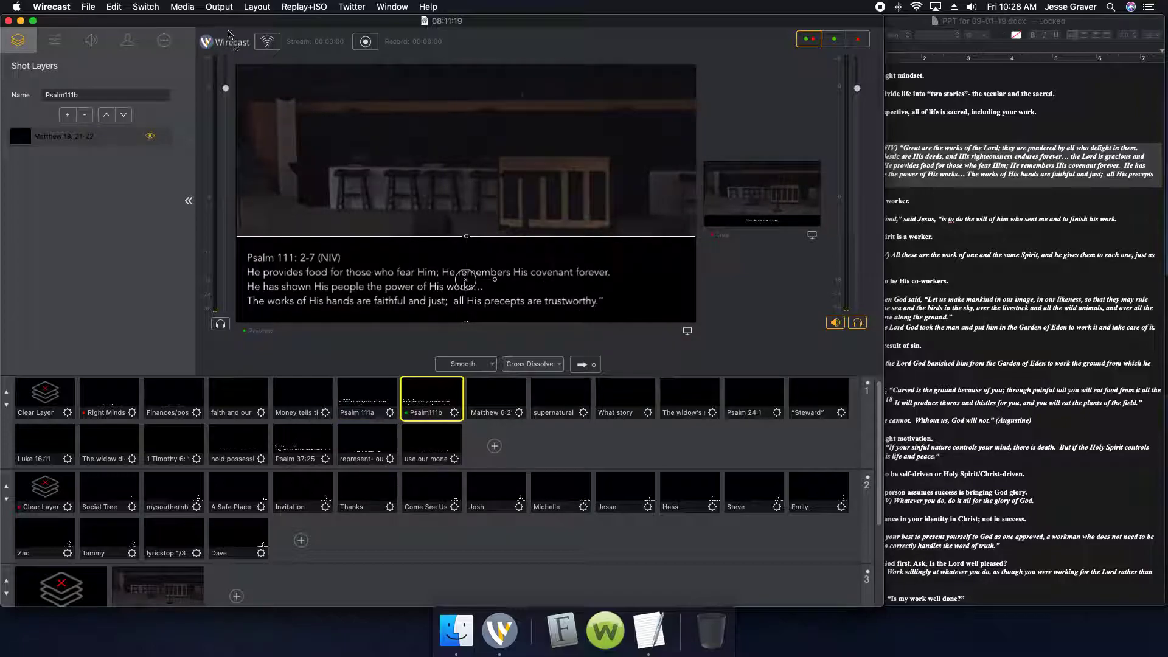
click(164, 40)
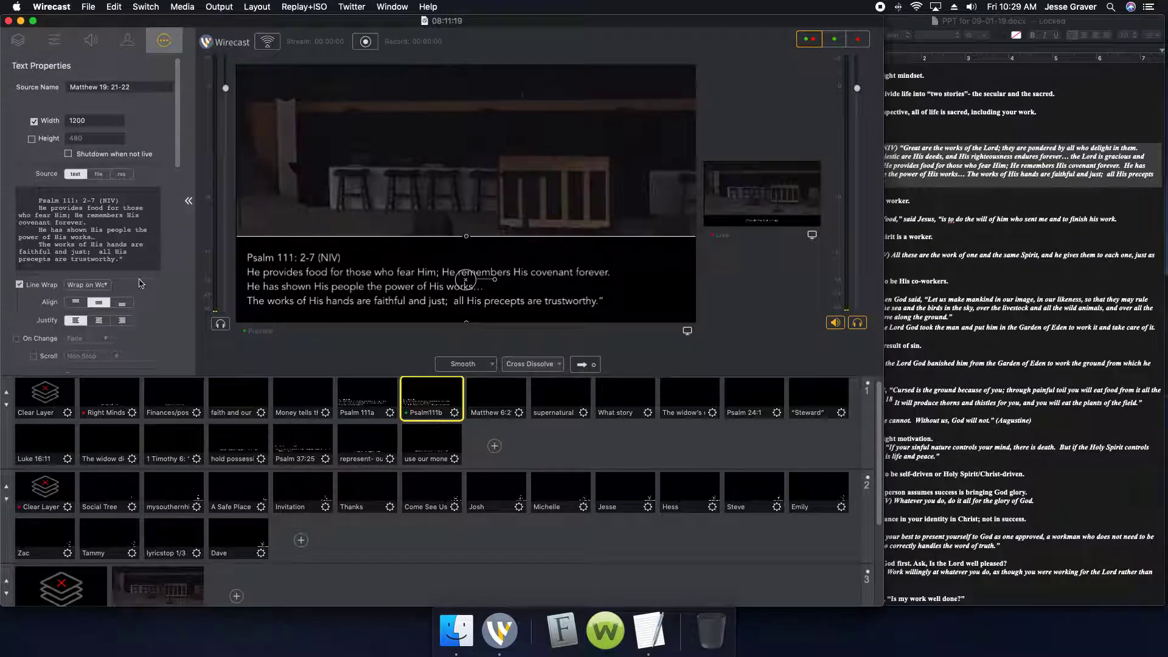
click(148, 260)
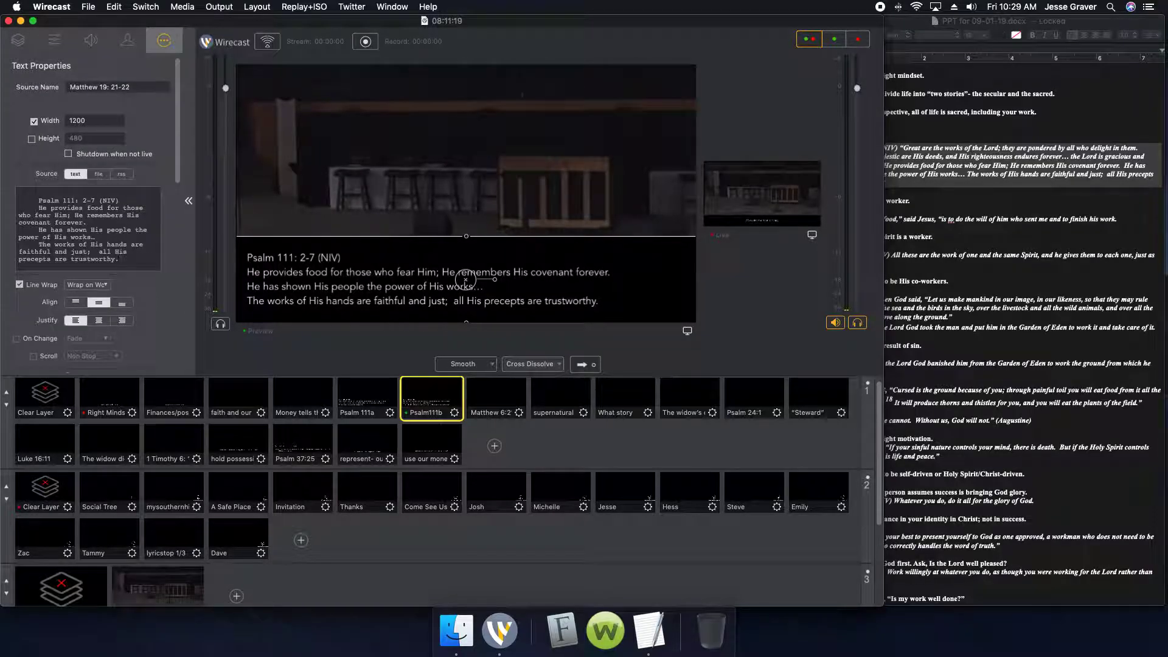
click(456, 305)
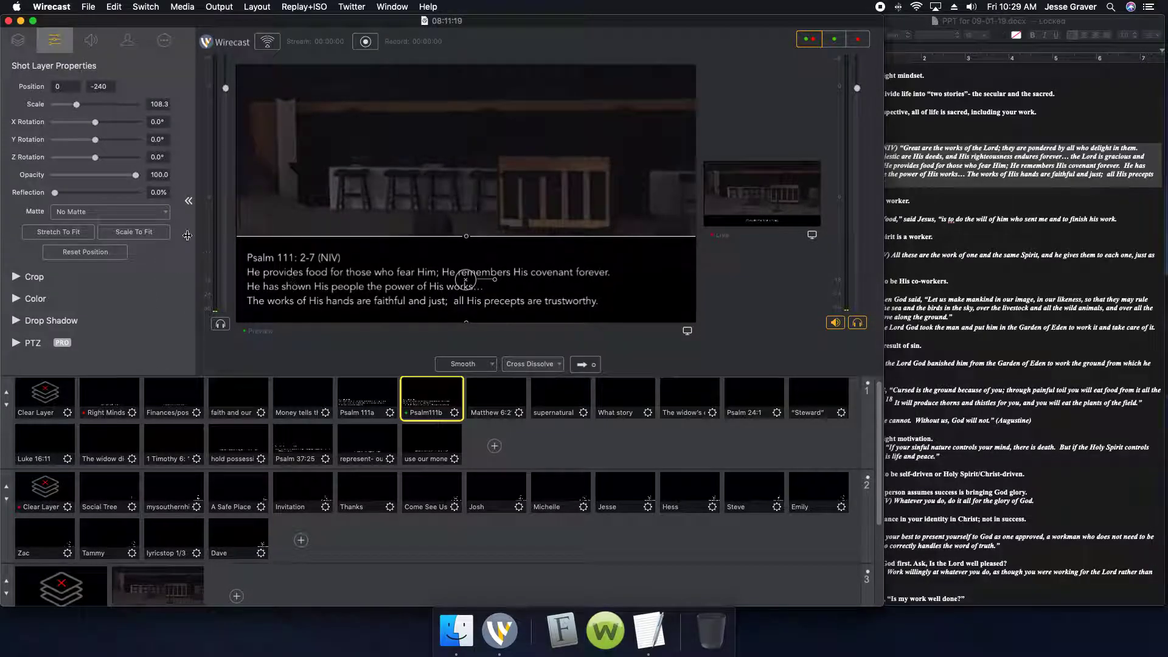
click(164, 40)
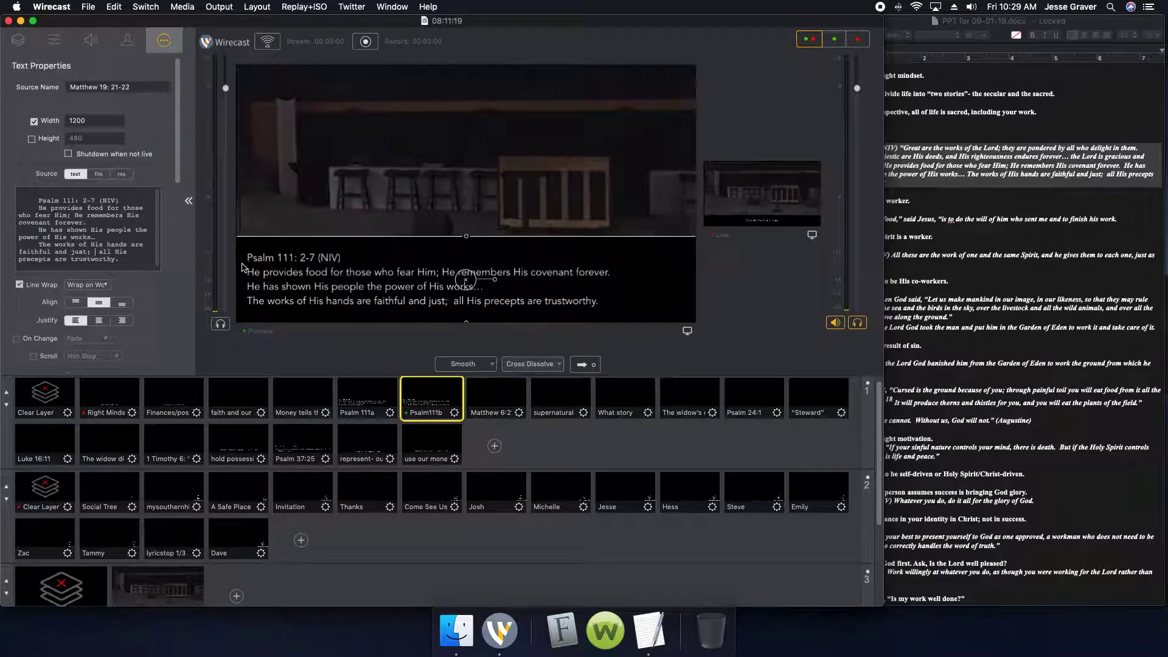
key(BackSpace)
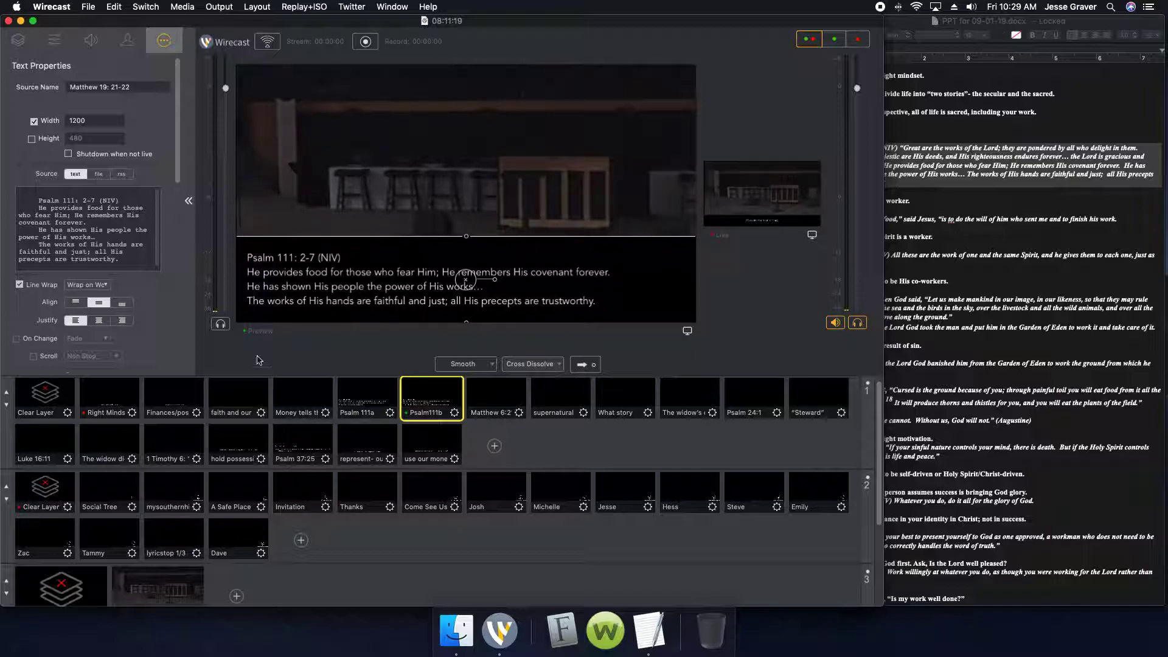
Compare the text properties of the Right Mindset, represent- our hearts and use our money well shots, ending on Right Mindset
click(118, 407)
click(360, 446)
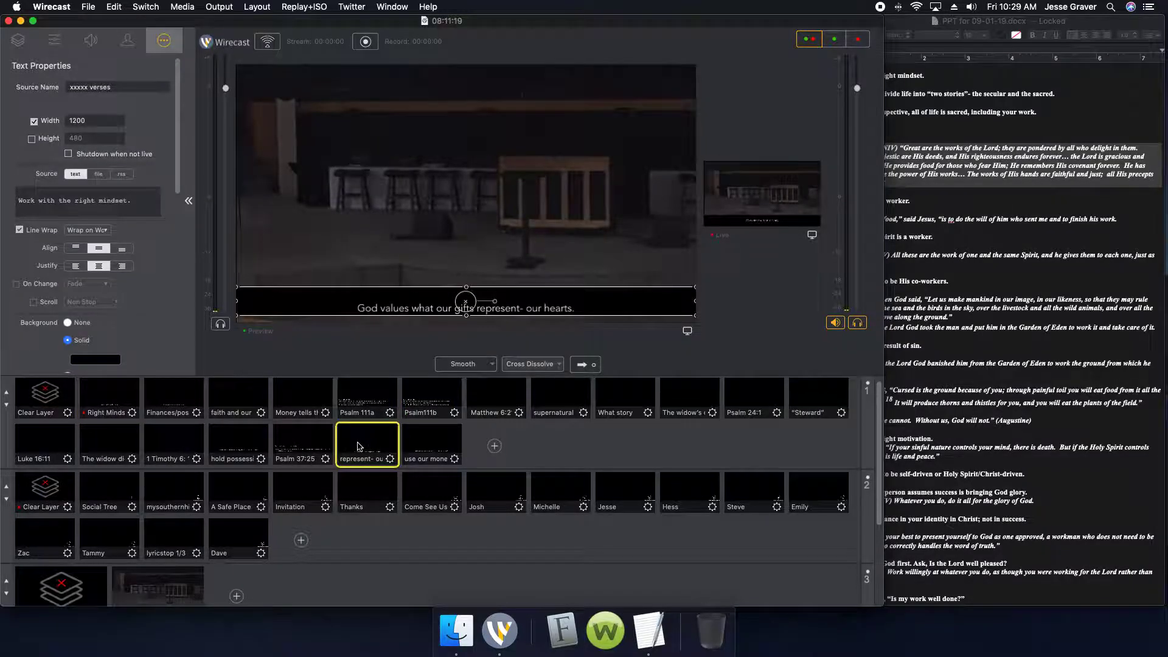
click(443, 451)
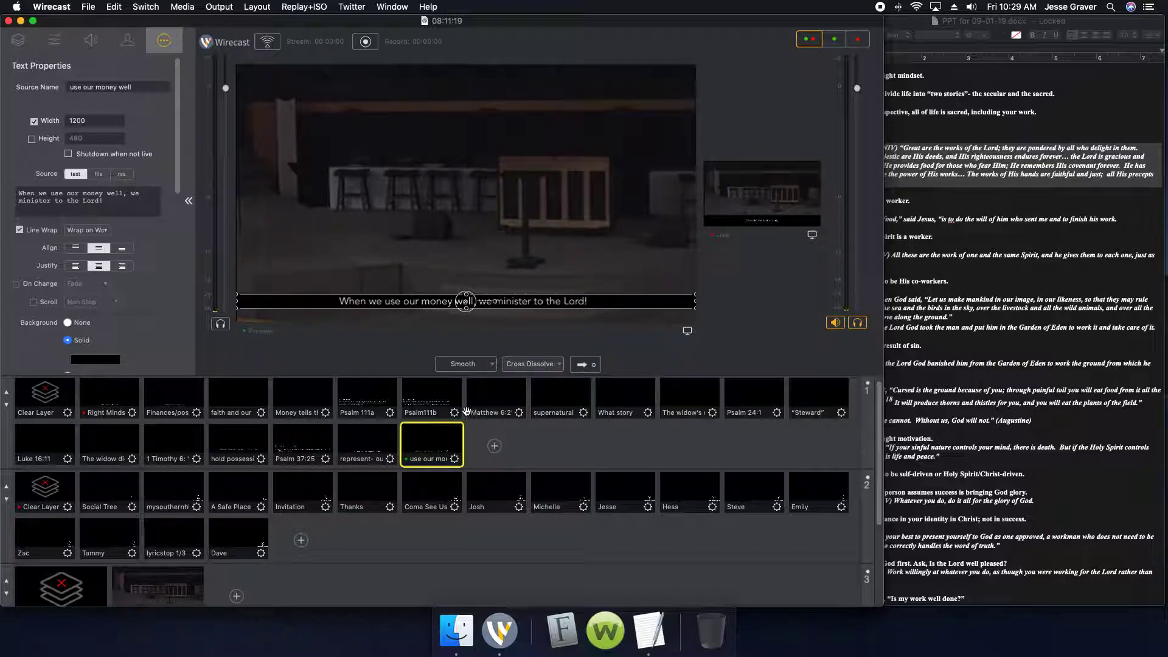
click(113, 395)
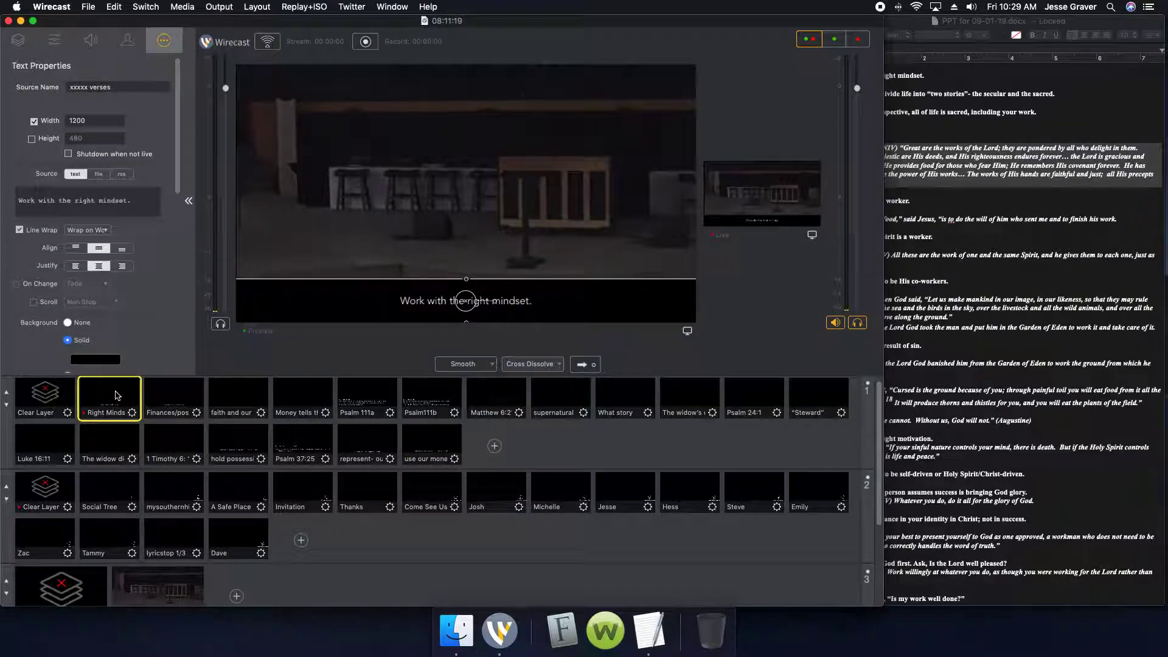